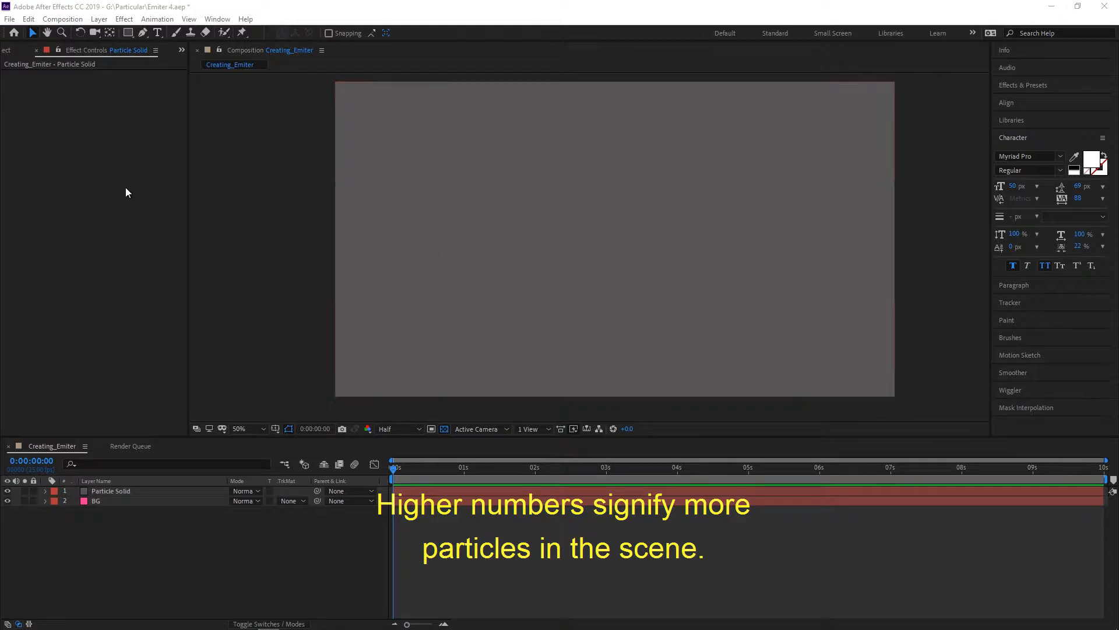
- Apply the RG Trapcode Particular effect to the Particle Solid layer
{"action": "left_click", "coordinate": [10, 50]}
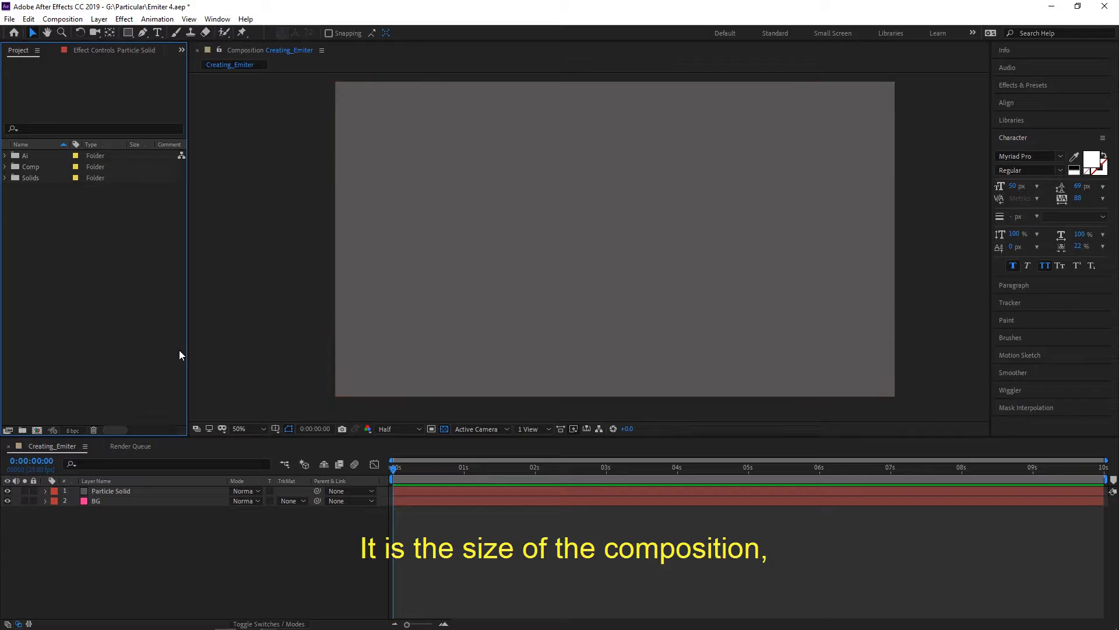
{"action": "left_click", "coordinate": [114, 491]}
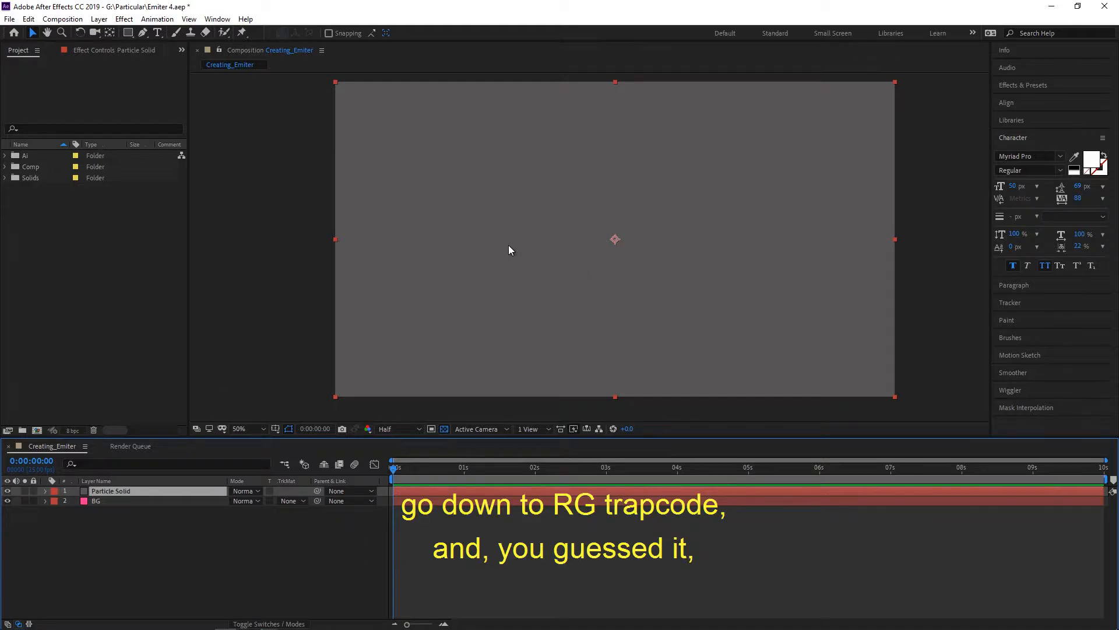
{"action": "left_click", "coordinate": [124, 19]}
{"action": "mouse_move", "coordinate": [190, 280]}
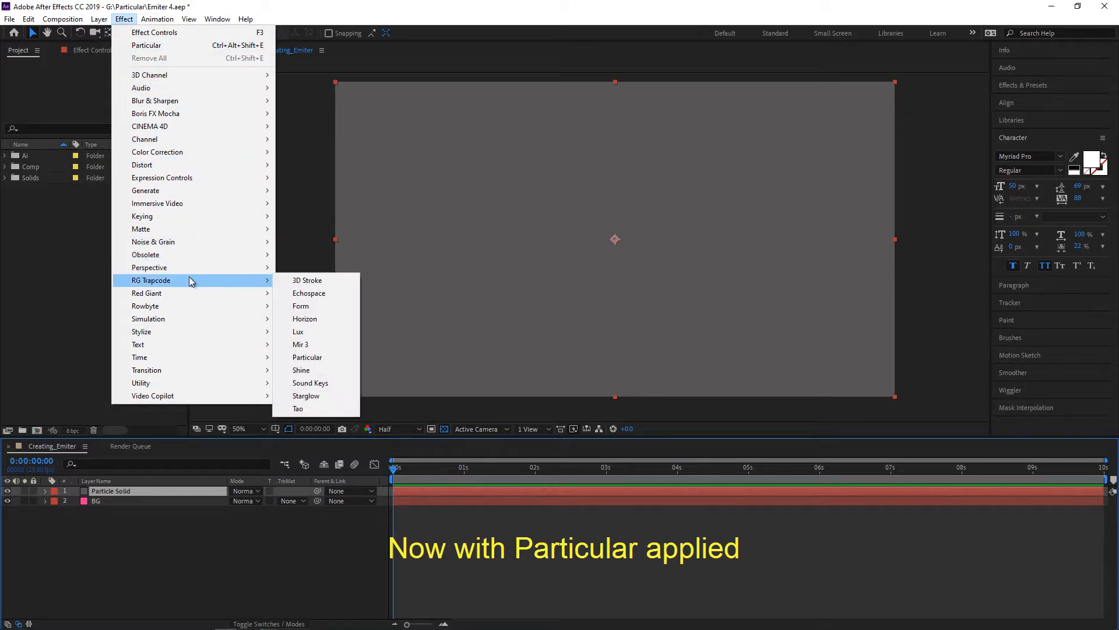
{"action": "left_click", "coordinate": [312, 358]}
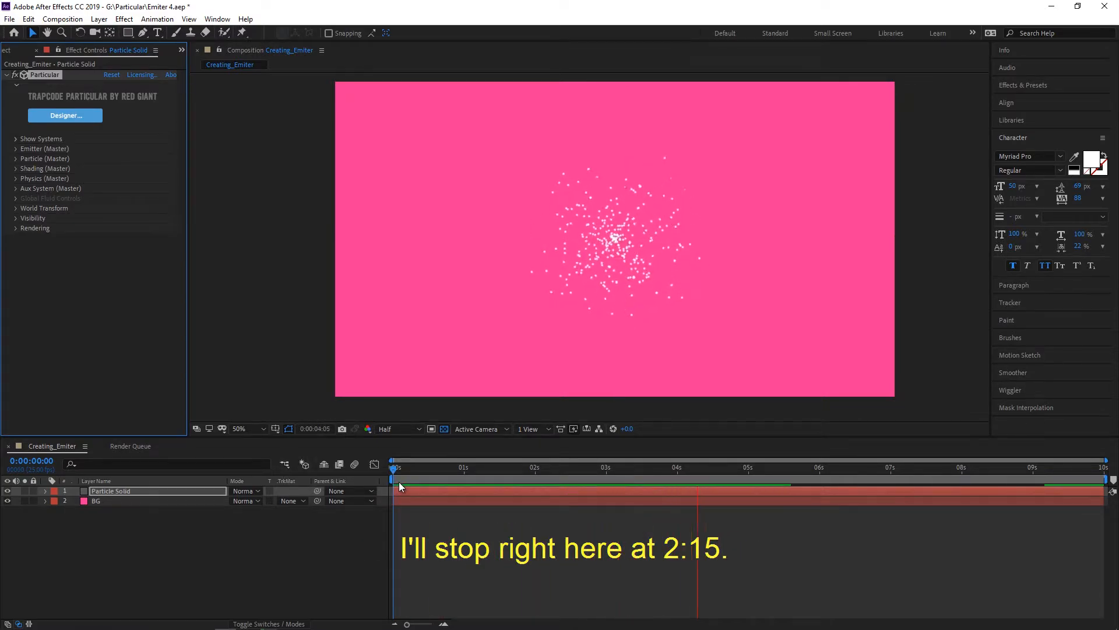
- Stop the particle preview and scrub the playhead back to 0:00:04:16
{"action": "key", "text": "space"}
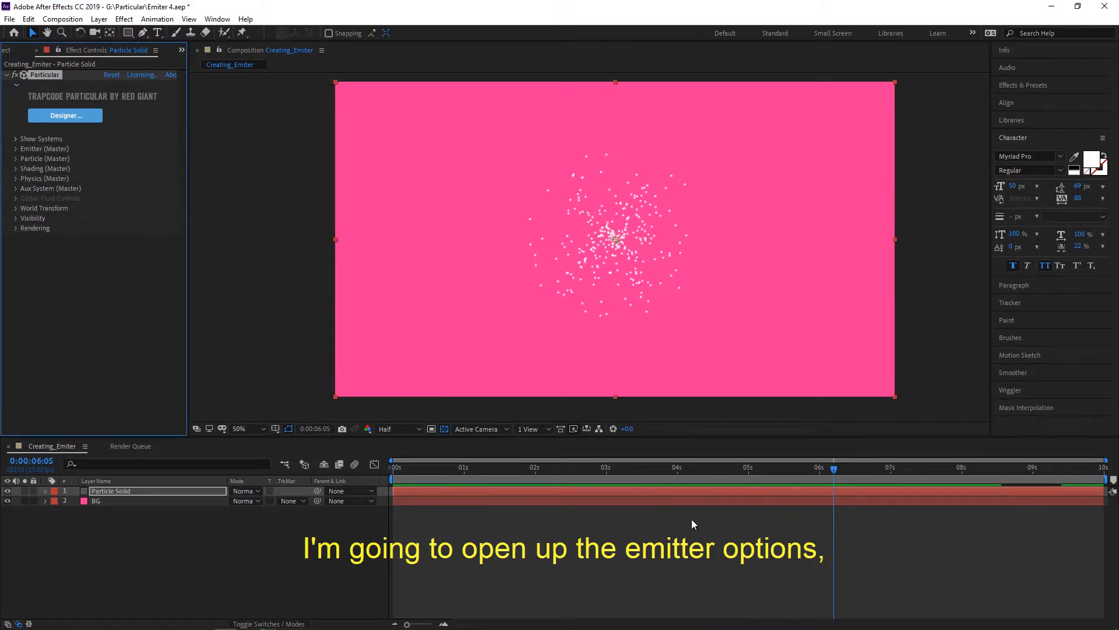
{"action": "left_click_drag", "start_coordinate": [762, 474], "coordinate": [754, 472]}
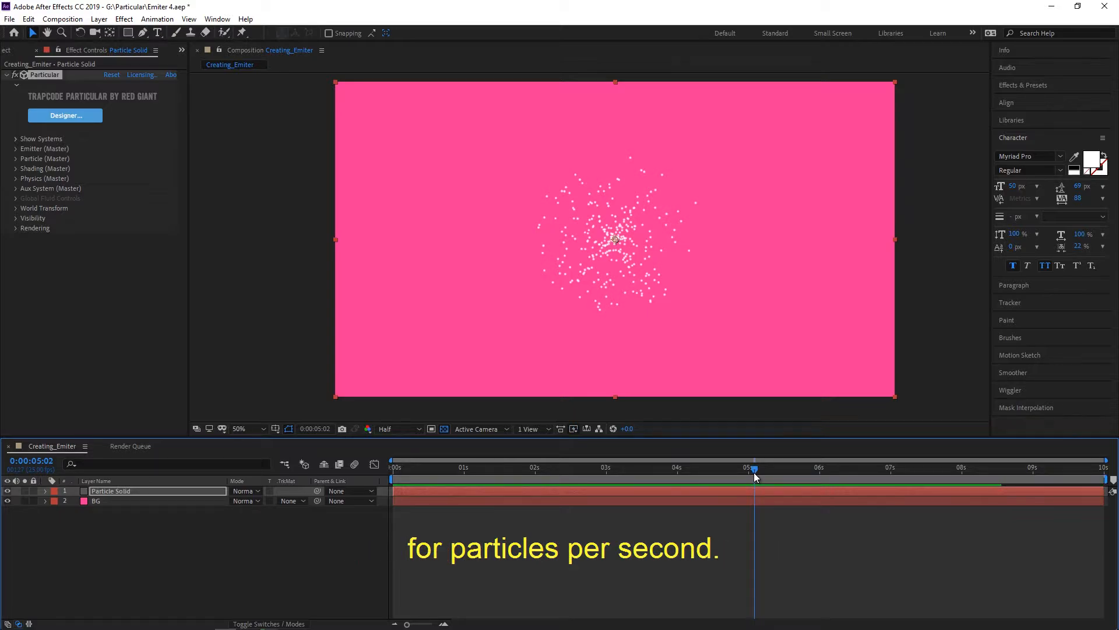
{"action": "mouse_move", "coordinate": [723, 475]}
{"action": "left_mouse_down"}
{"action": "mouse_move", "coordinate": [674, 477]}
{"action": "mouse_move", "coordinate": [722, 477]}
{"action": "left_mouse_up"}
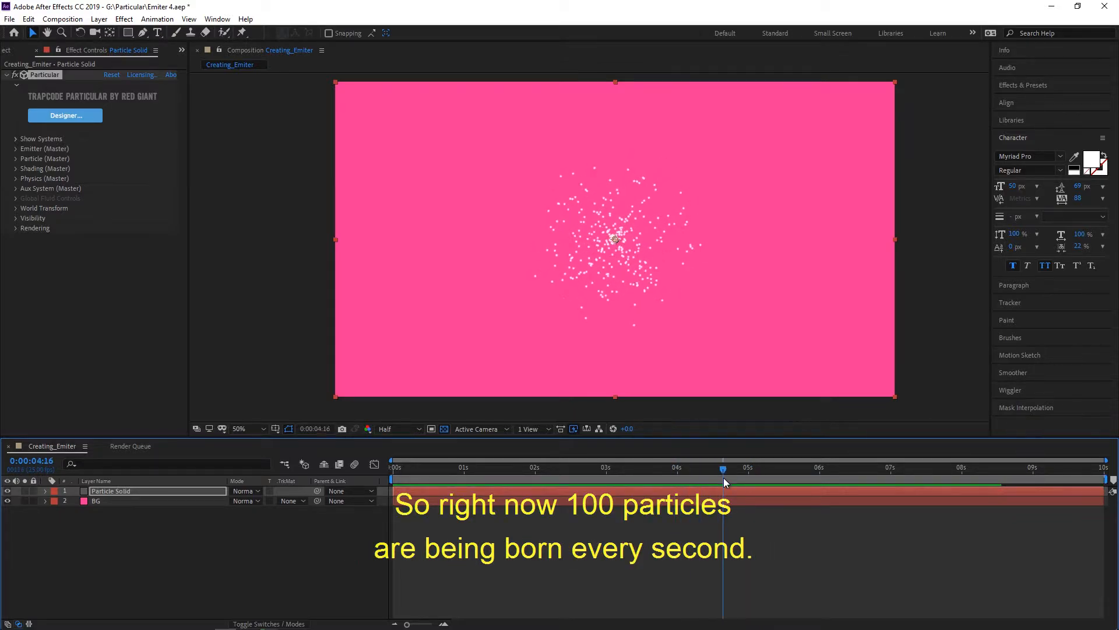
- Set Particles/sec to 300 in Particular's Emitter (Master) settings
{"action": "left_click", "coordinate": [15, 149]}
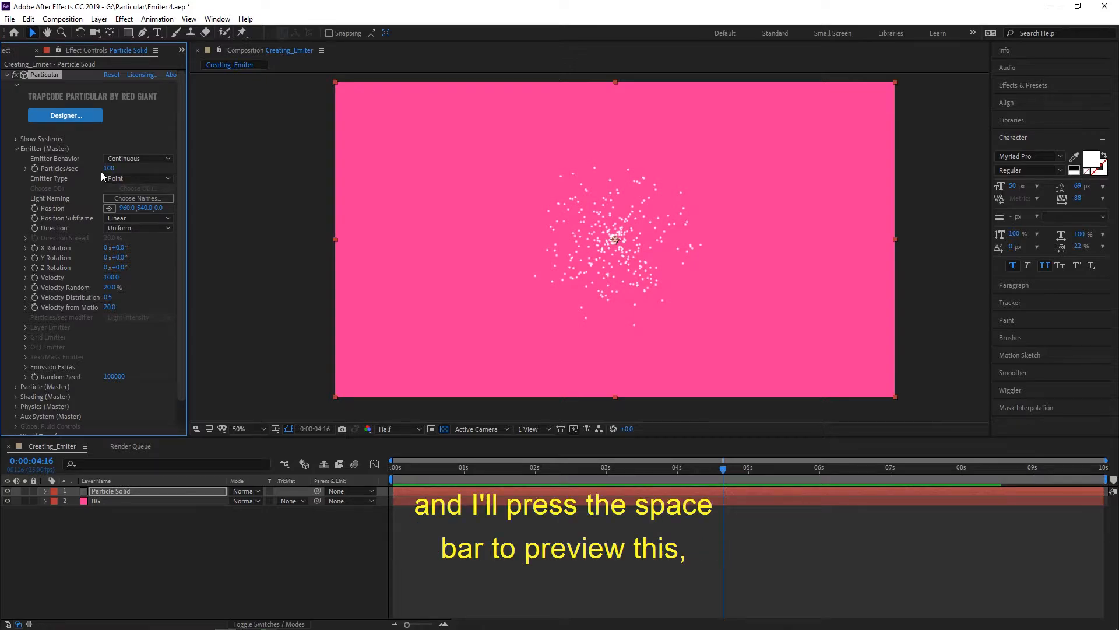
{"action": "left_click", "coordinate": [108, 168]}
{"action": "type", "text": "300"}
{"action": "key", "text": "Return"}
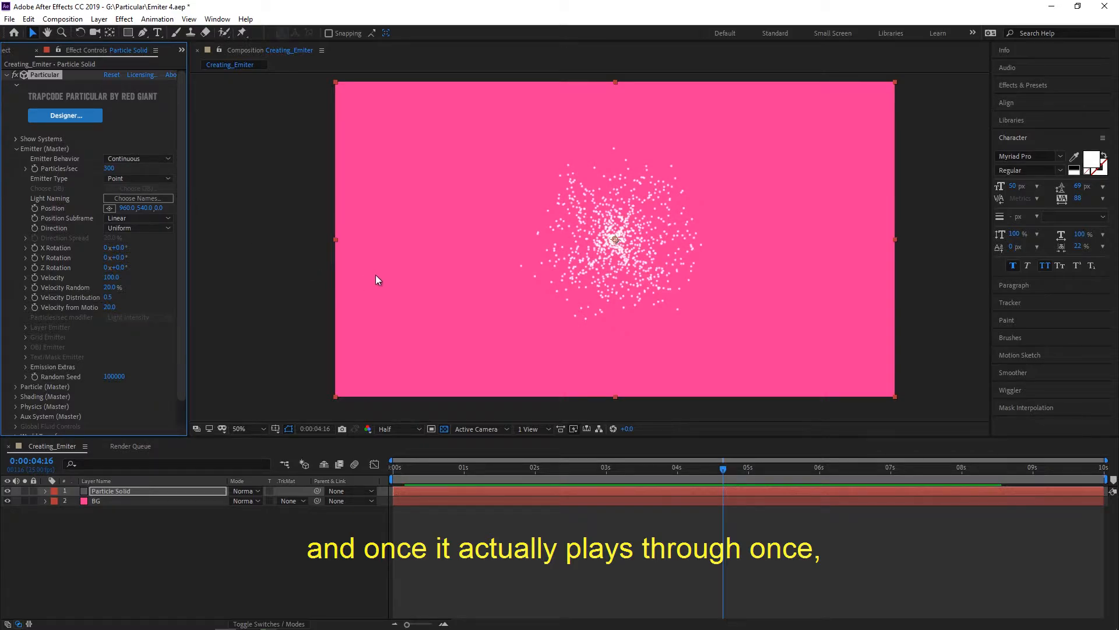
- Preview the denser emission, park the playhead at 0:00:08:04, and expand Show Systems to check the particle count
{"action": "key", "text": "space"}
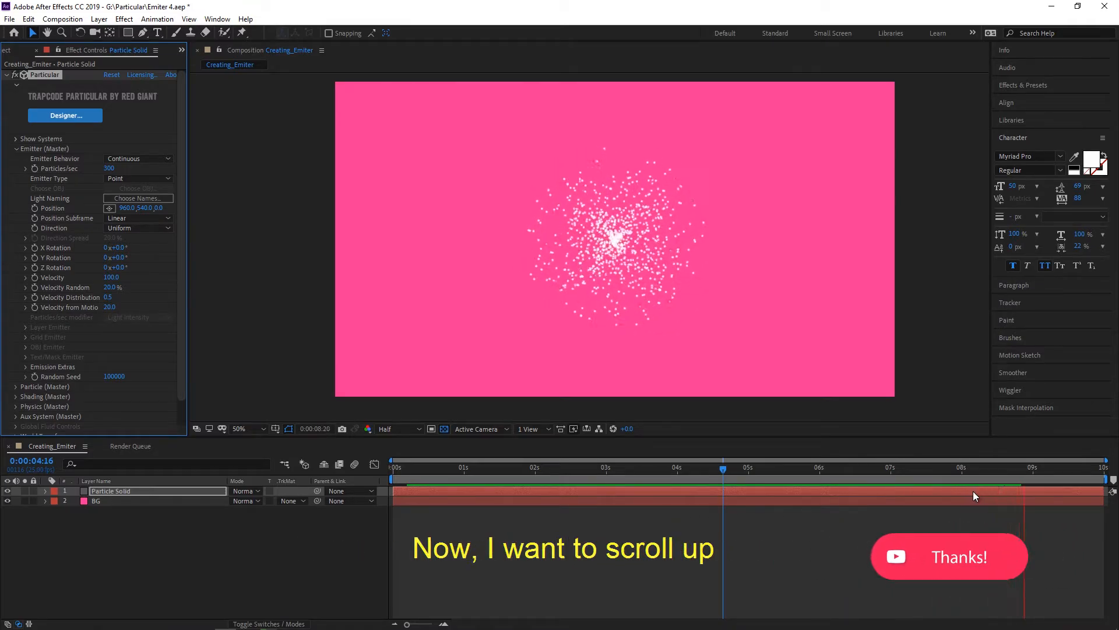
{"action": "key", "text": "space"}
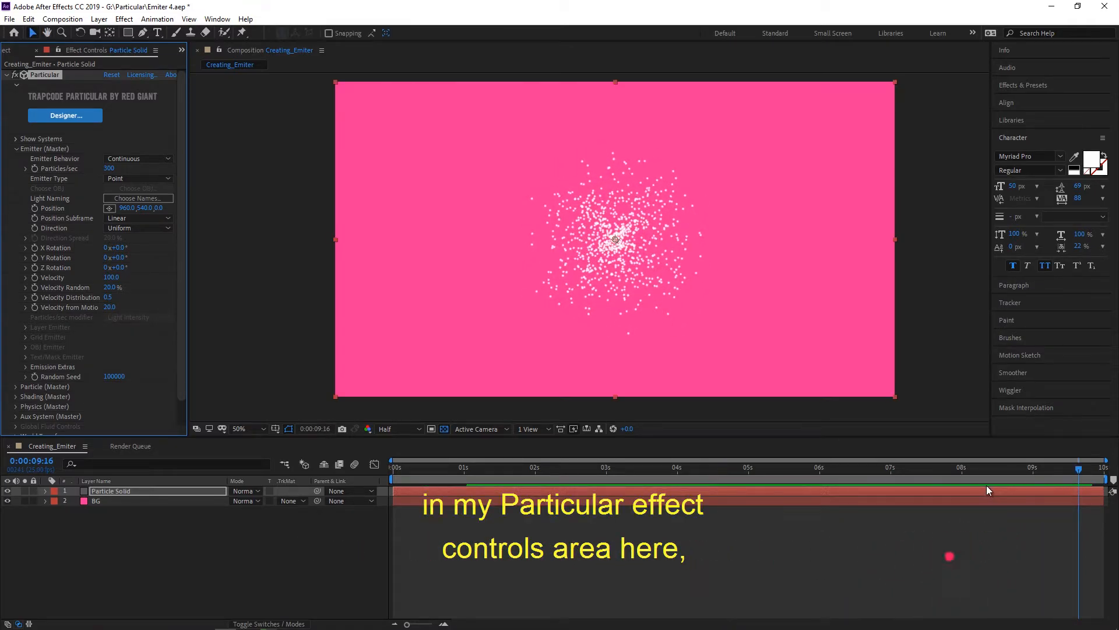
{"action": "left_click", "coordinate": [973, 477]}
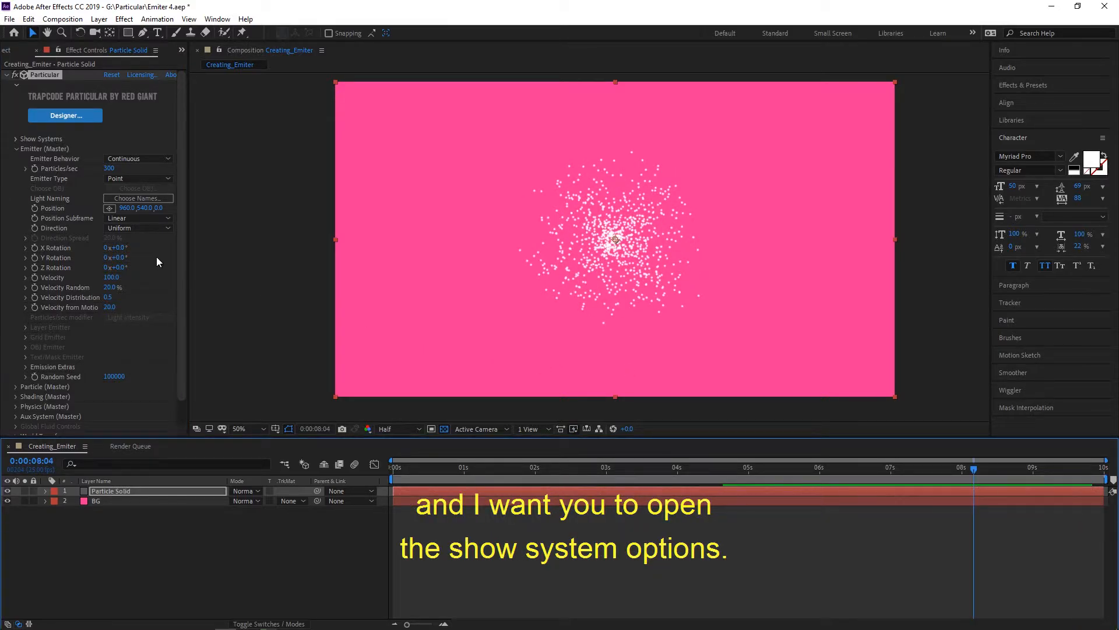
{"action": "left_click", "coordinate": [179, 255]}
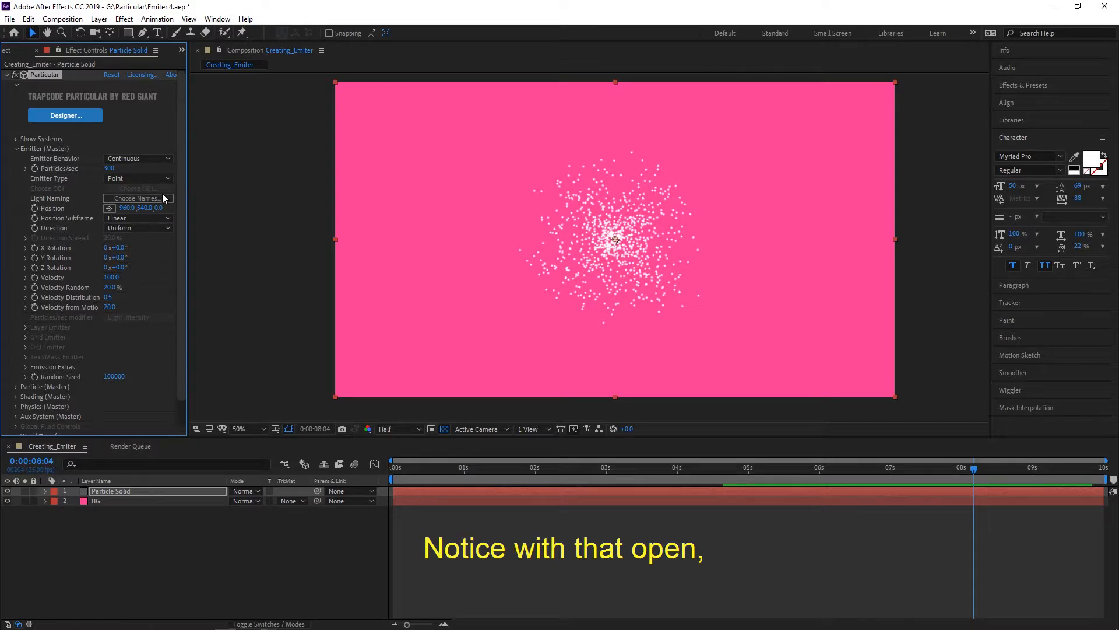
{"action": "left_click", "coordinate": [15, 138]}
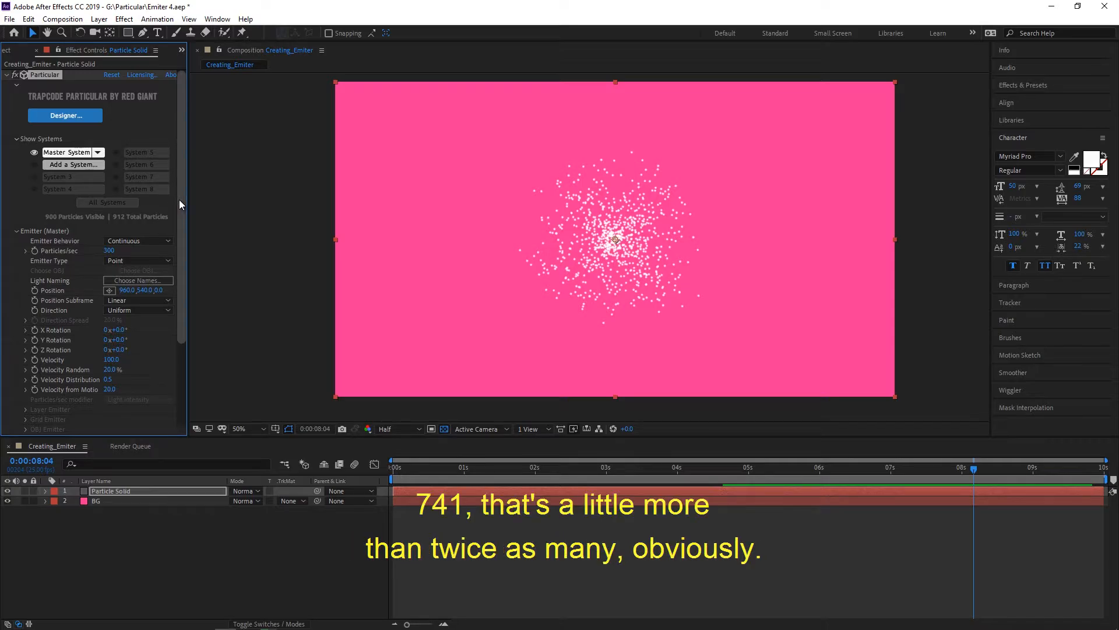
- Set the particle Life to 1 second in Particular's Particle (Master) settings
{"action": "left_click_drag", "start_coordinate": [182, 208], "coordinate": [188, 274]}
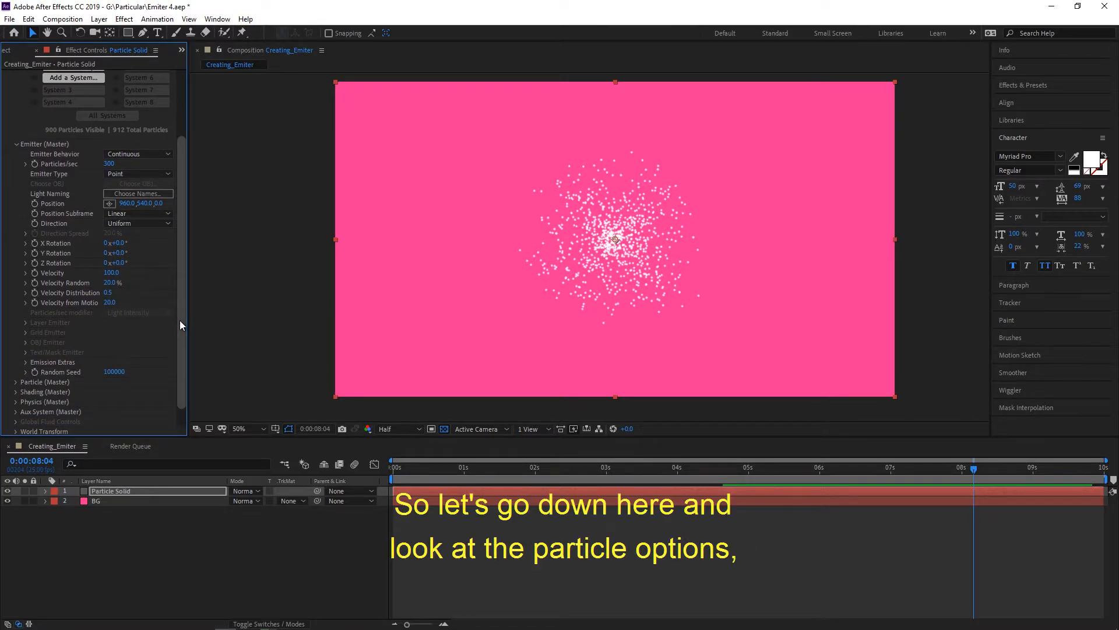
{"action": "left_click_drag", "start_coordinate": [179, 320], "coordinate": [183, 332]}
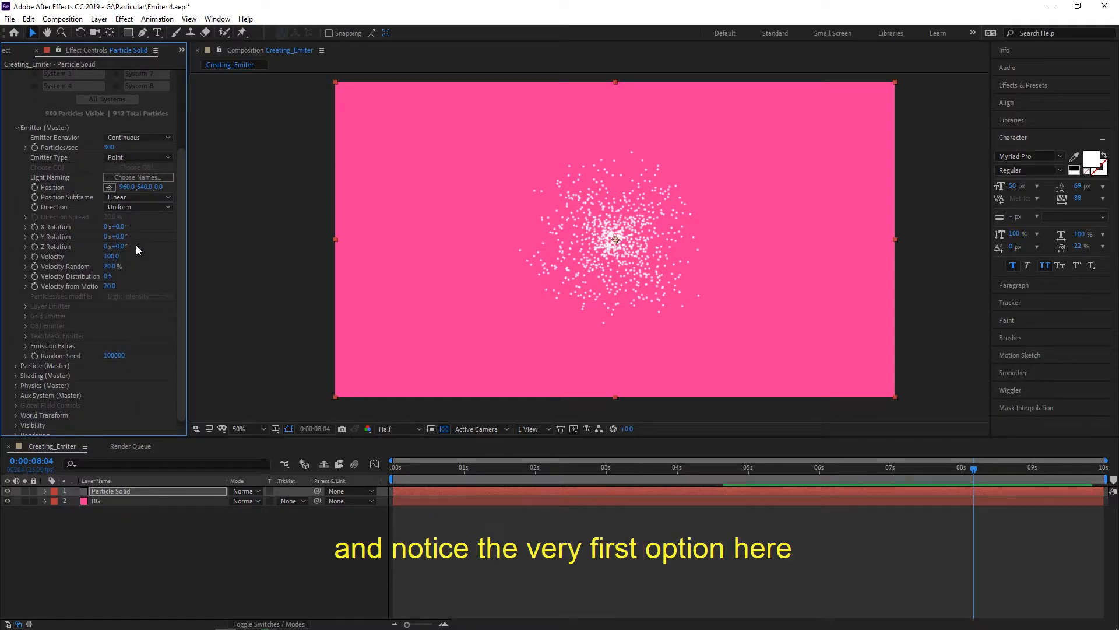
{"action": "left_click", "coordinate": [16, 365]}
{"action": "scroll", "coordinate": [102, 321], "scroll_direction": "down", "scroll_amount": 5}
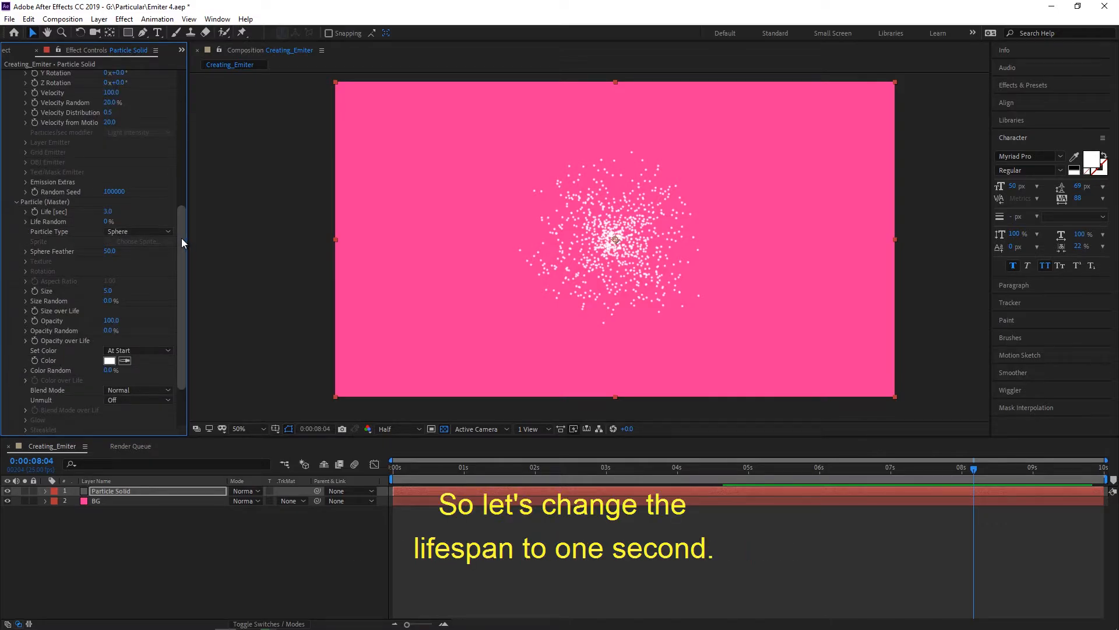
{"action": "left_click_drag", "start_coordinate": [182, 243], "coordinate": [181, 214]}
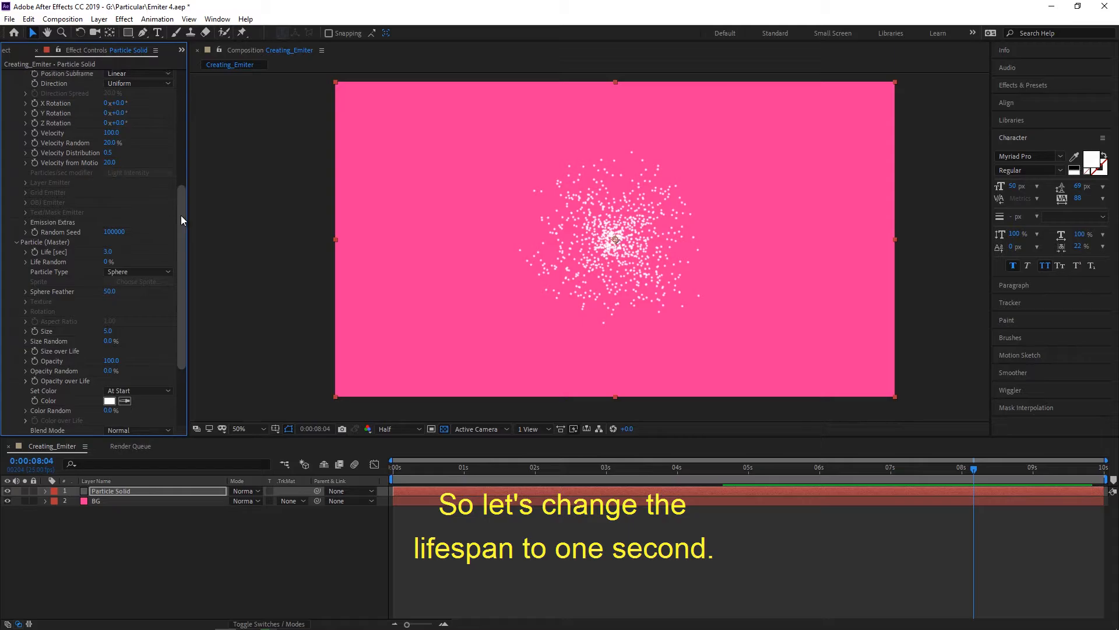
{"action": "left_click", "coordinate": [107, 257]}
{"action": "type", "text": "1"}
{"action": "key", "text": "Return"}
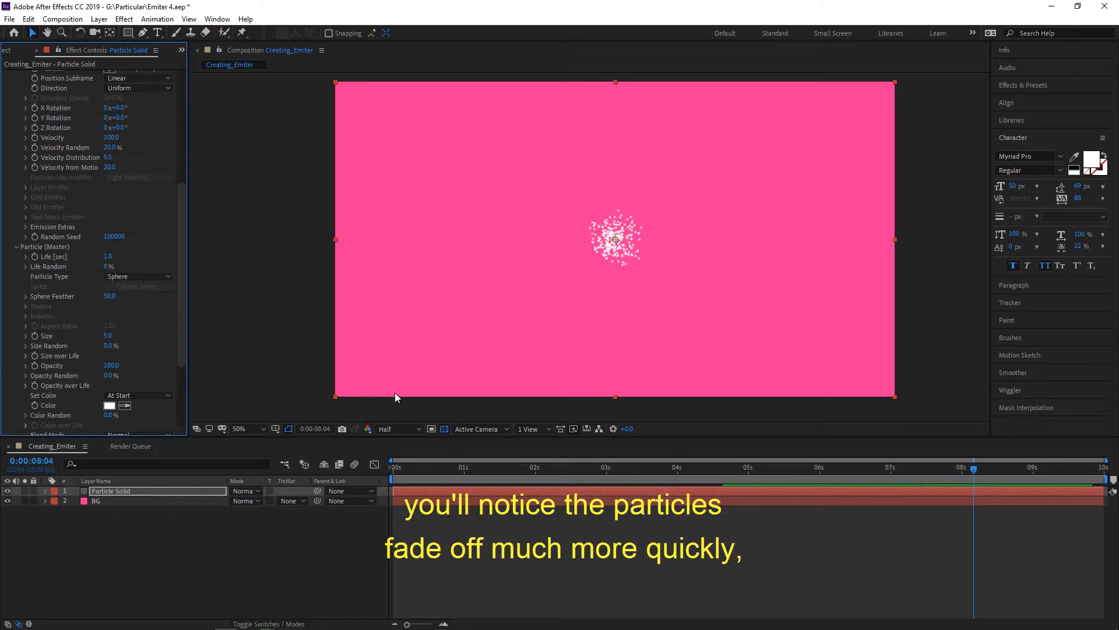
- Preview the particles with the shorter lifespan and check the visible particle count under Show Systems
{"action": "key", "text": "space"}
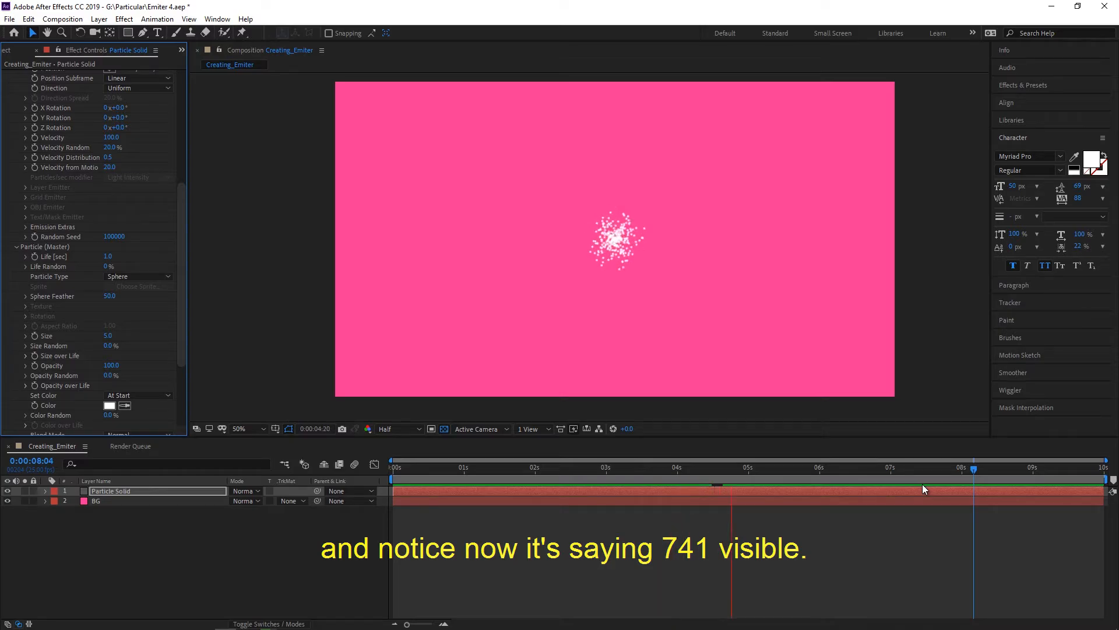
{"action": "key", "text": "space"}
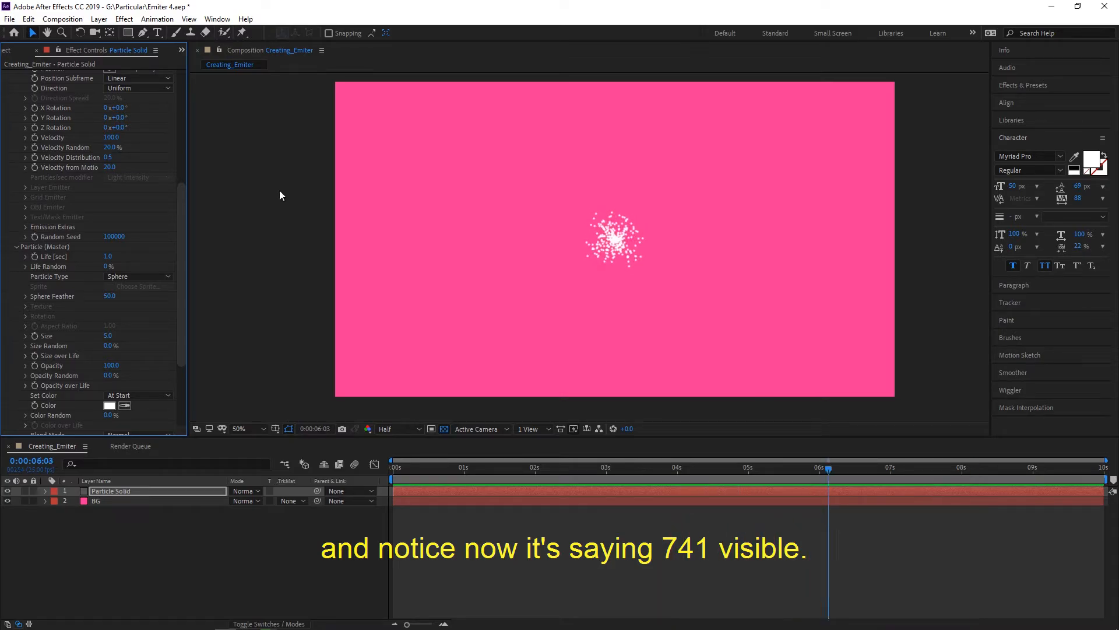
{"action": "left_click_drag", "start_coordinate": [182, 238], "coordinate": [183, 106]}
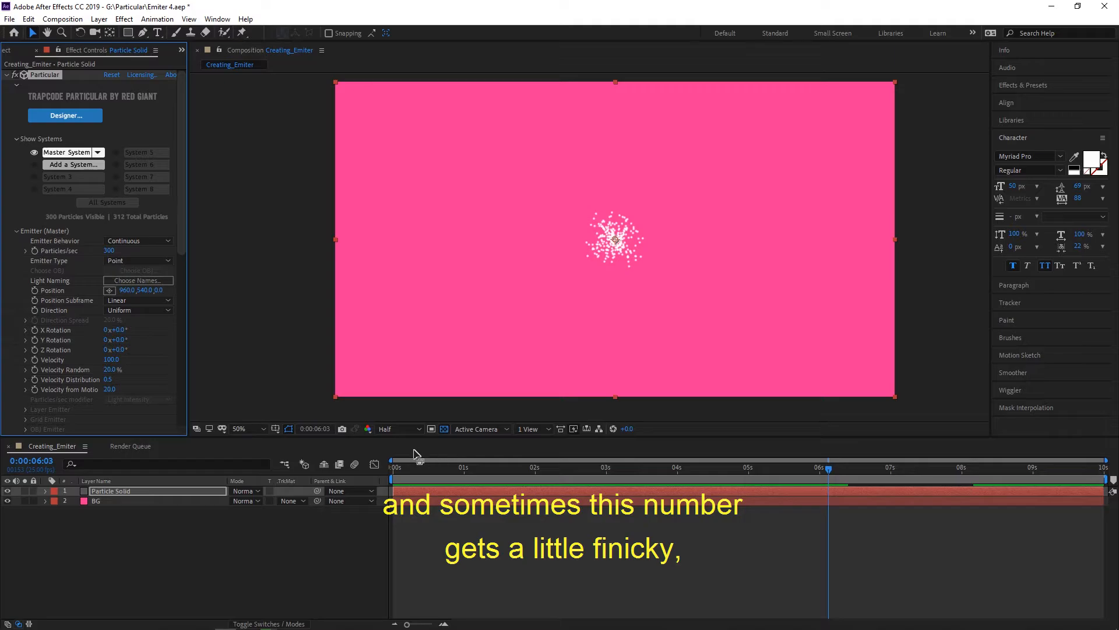
- Replay the composition from its first frame and park the playhead at 0:00:03:07
{"action": "left_click_drag", "start_coordinate": [407, 468], "coordinate": [380, 479]}
{"action": "key", "text": "space"}
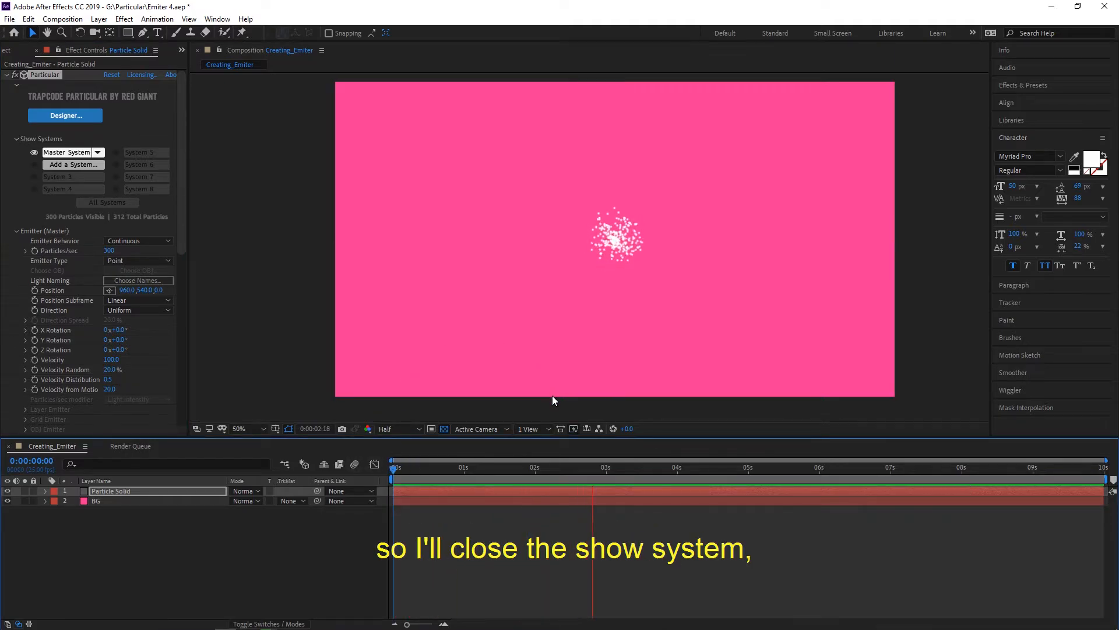
{"action": "key", "text": "space"}
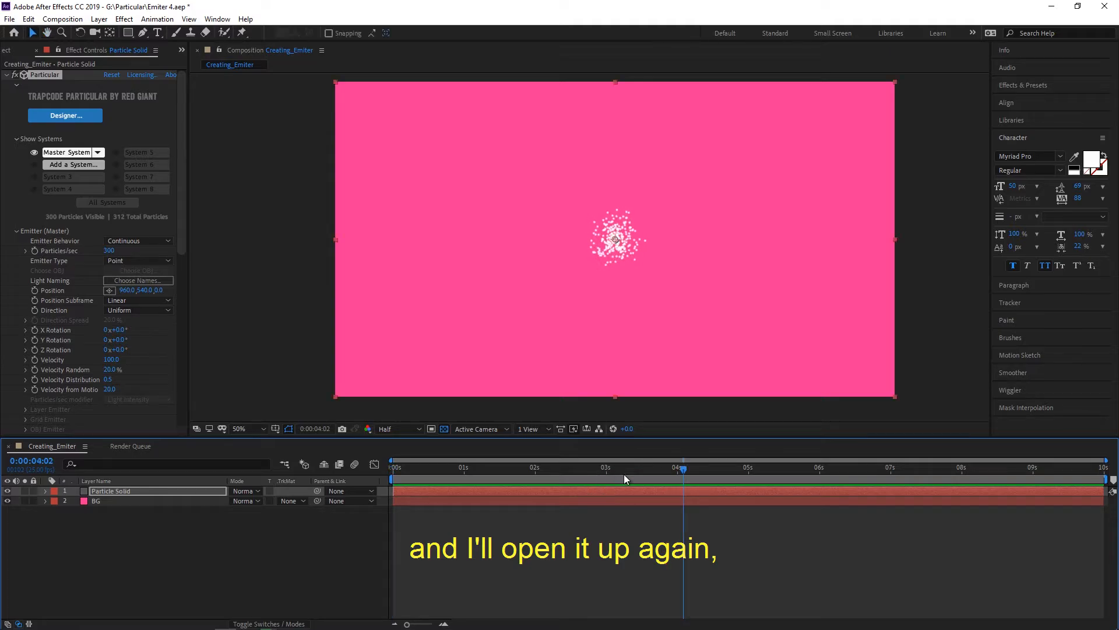
{"action": "left_click_drag", "start_coordinate": [685, 474], "coordinate": [626, 477]}
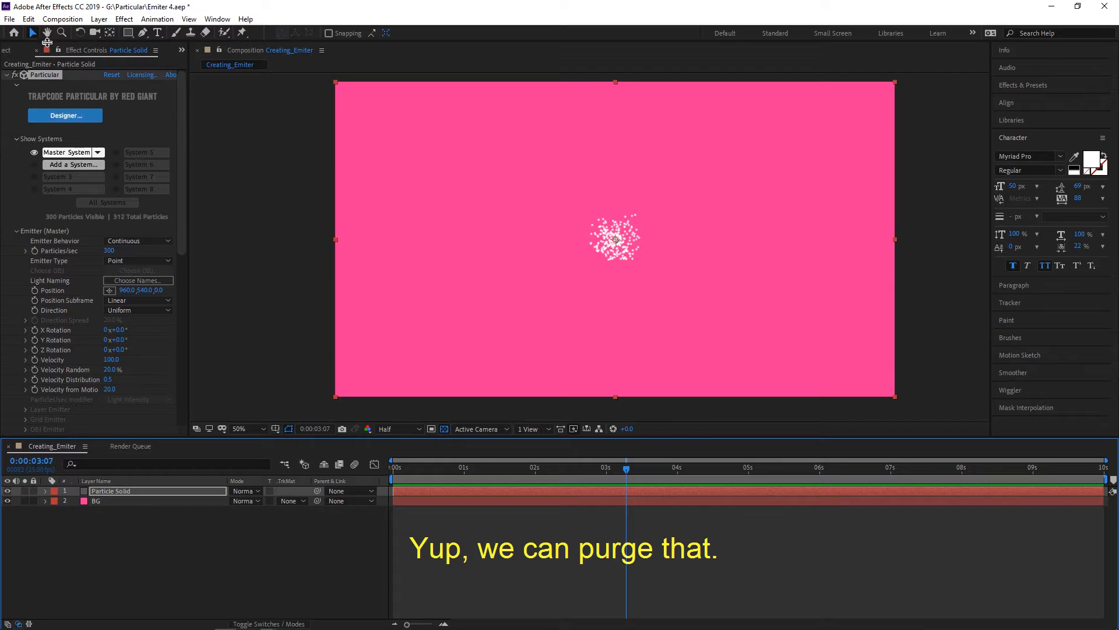
- Purge all memory and the disk cache so the particle count is recomputed
{"action": "left_click", "coordinate": [32, 20]}
{"action": "mouse_move", "coordinate": [151, 268]}
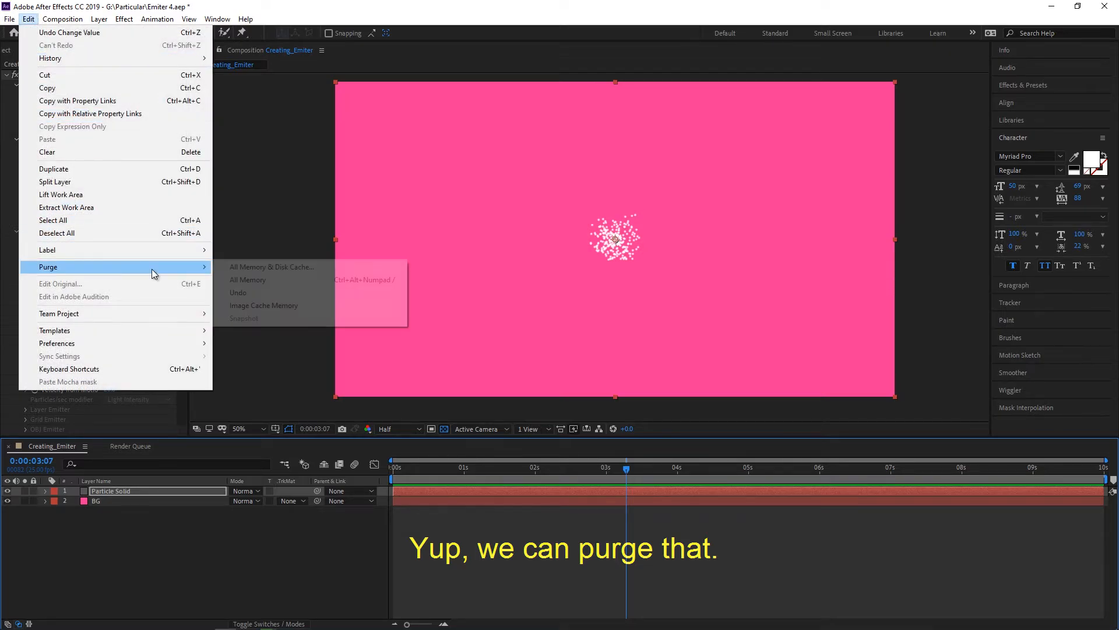
{"action": "left_click", "coordinate": [258, 270]}
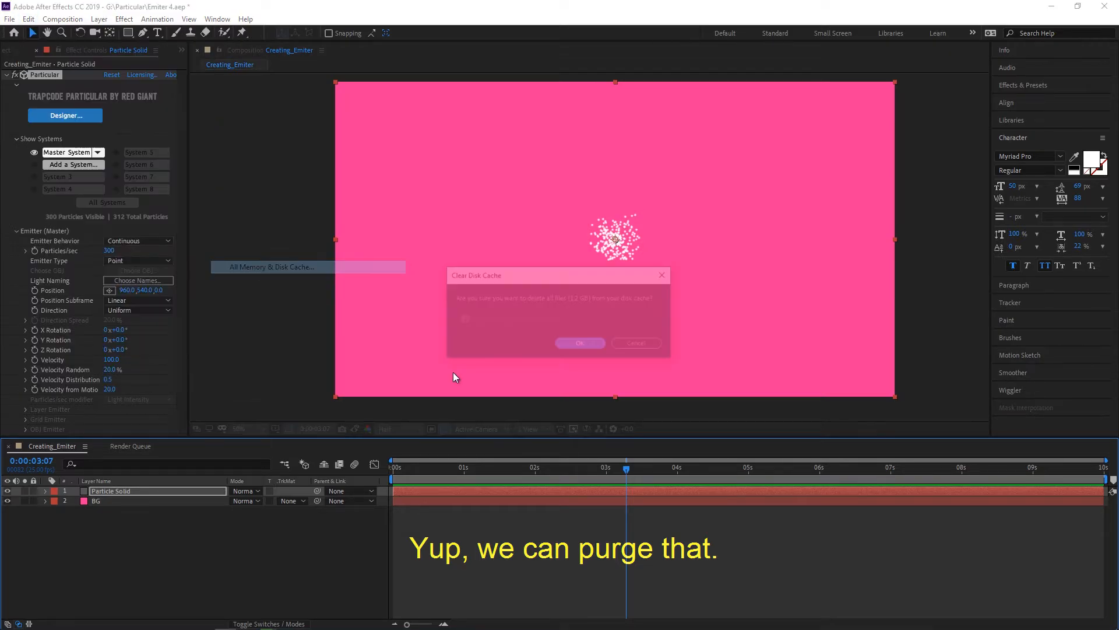
{"action": "left_click", "coordinate": [581, 345]}
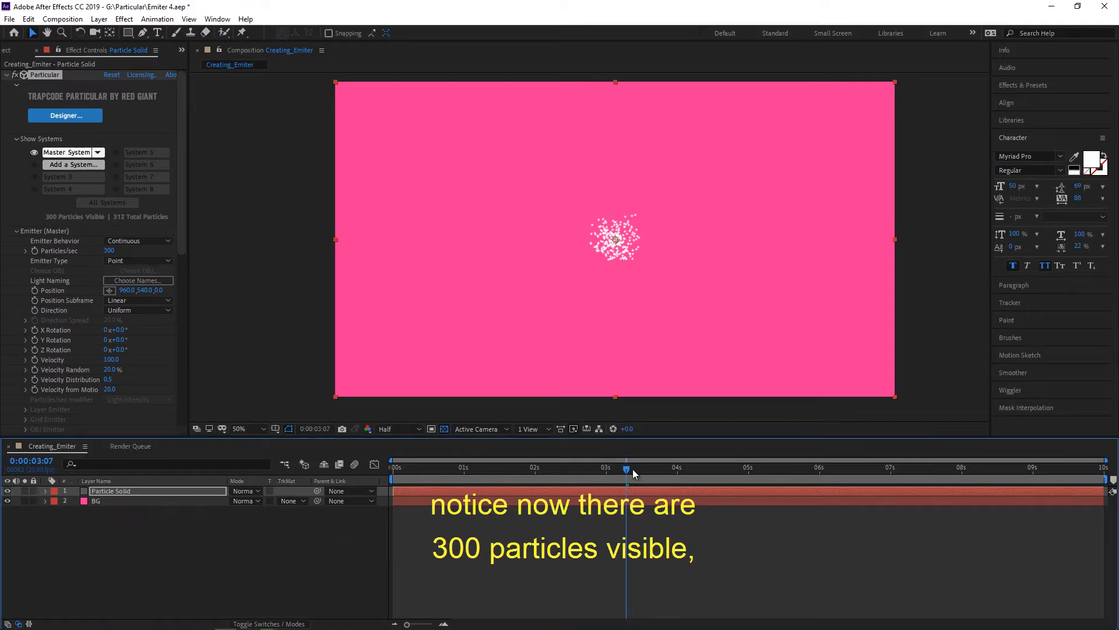
- Play the composition from the beginning and review Particular's settings and visible particle count
{"action": "key", "text": "Home"}
{"action": "key", "text": "space"}
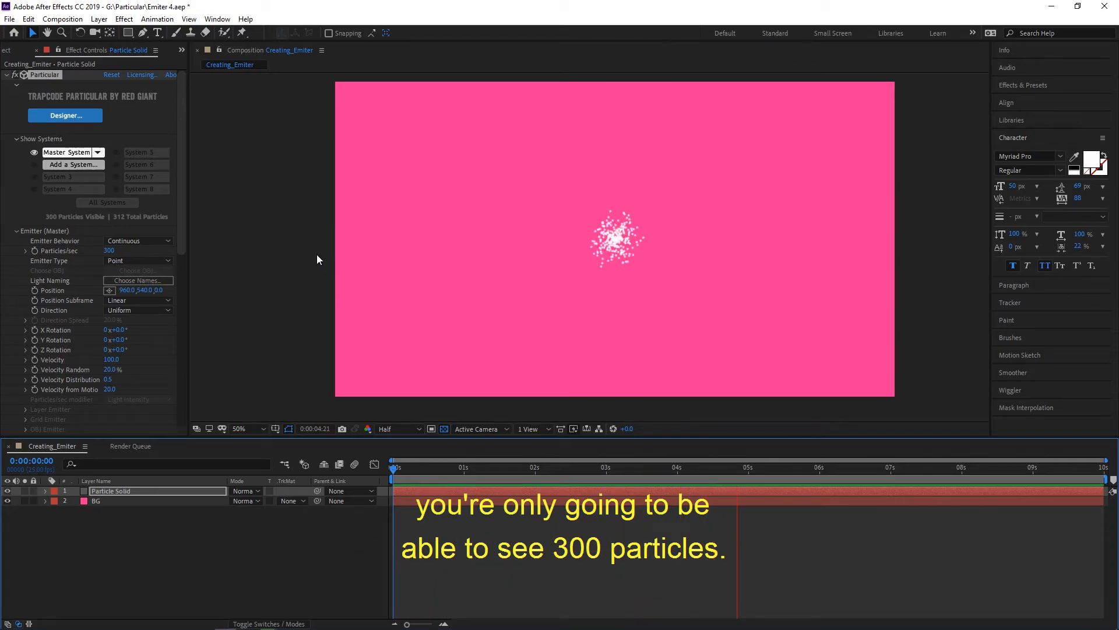
{"action": "left_click_drag", "start_coordinate": [183, 216], "coordinate": [189, 382]}
{"action": "left_click_drag", "start_coordinate": [179, 306], "coordinate": [177, 128]}
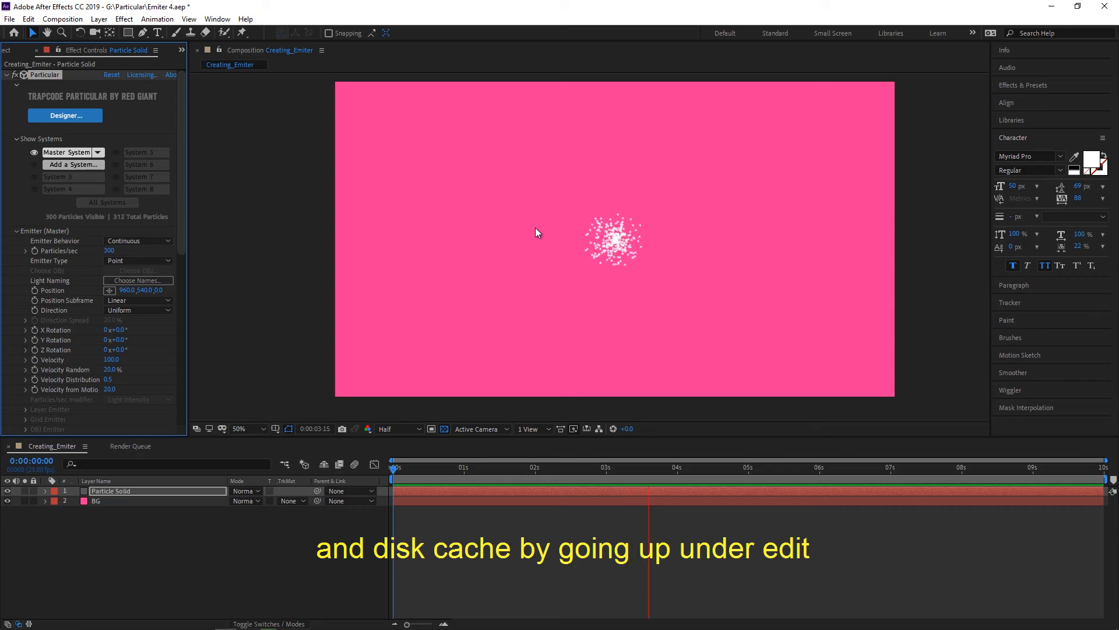
{"action": "scroll", "coordinate": [183, 162], "scroll_direction": "down", "scroll_amount": 3}
{"action": "scroll", "coordinate": [190, 173], "scroll_direction": "up", "scroll_amount": 3}
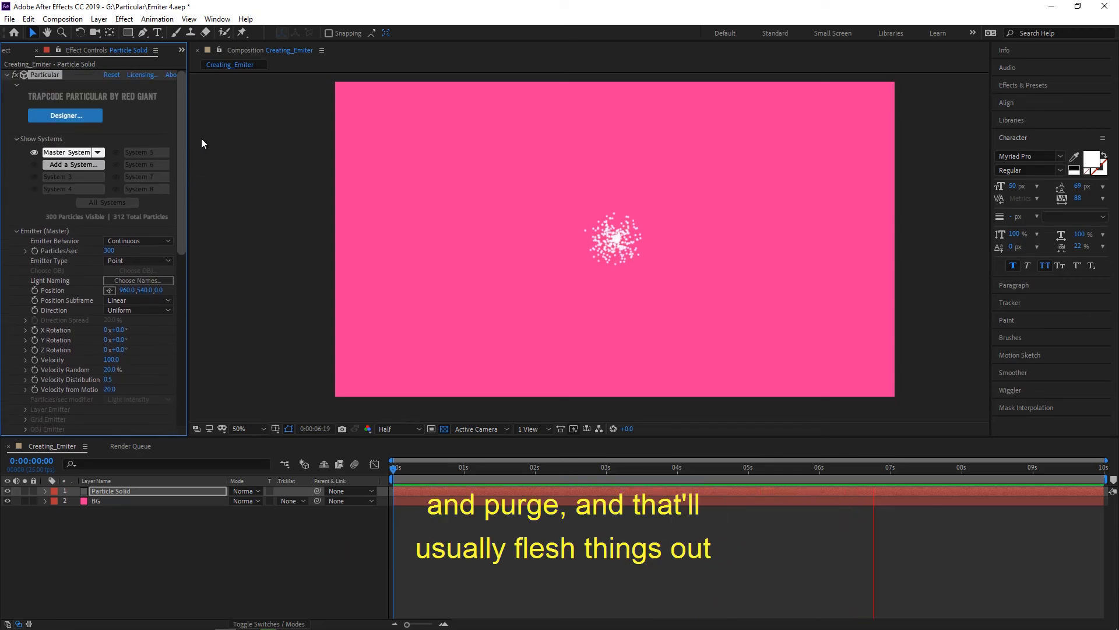
- Purge all memory and the disk cache once more while the preview is playing
{"action": "left_click", "coordinate": [28, 19]}
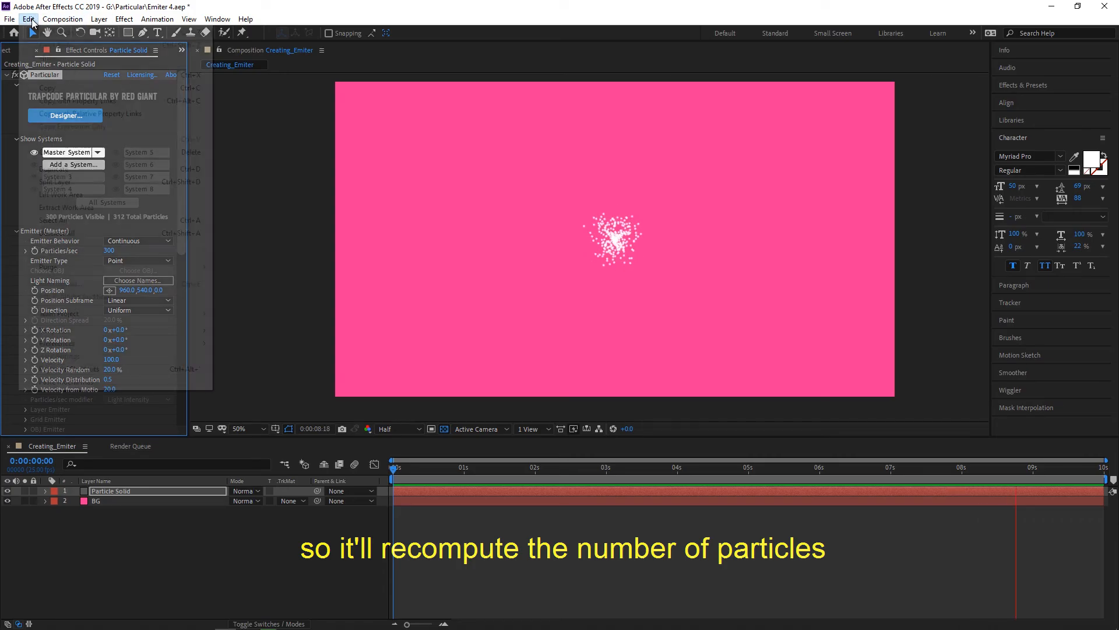
{"action": "mouse_move", "coordinate": [183, 269]}
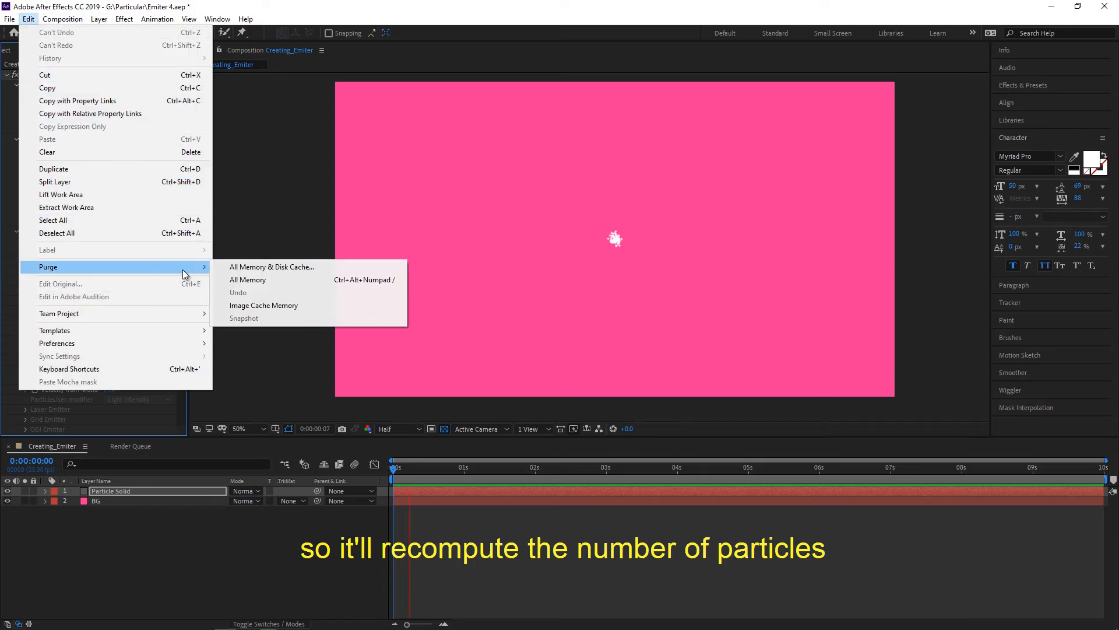
{"action": "left_click", "coordinate": [277, 266]}
{"action": "left_click", "coordinate": [581, 344]}
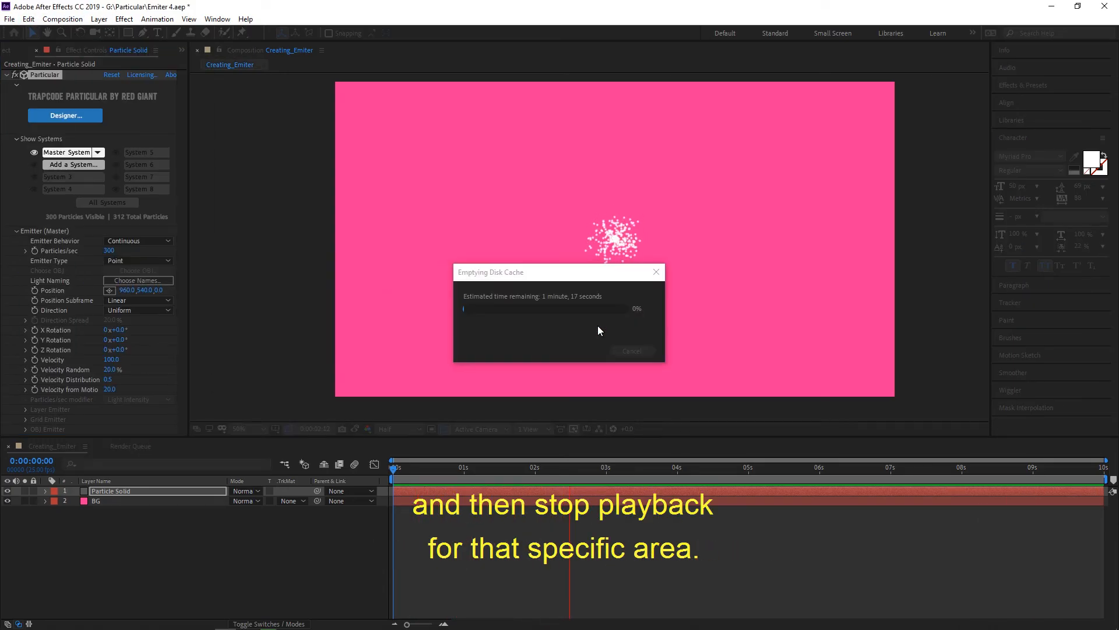